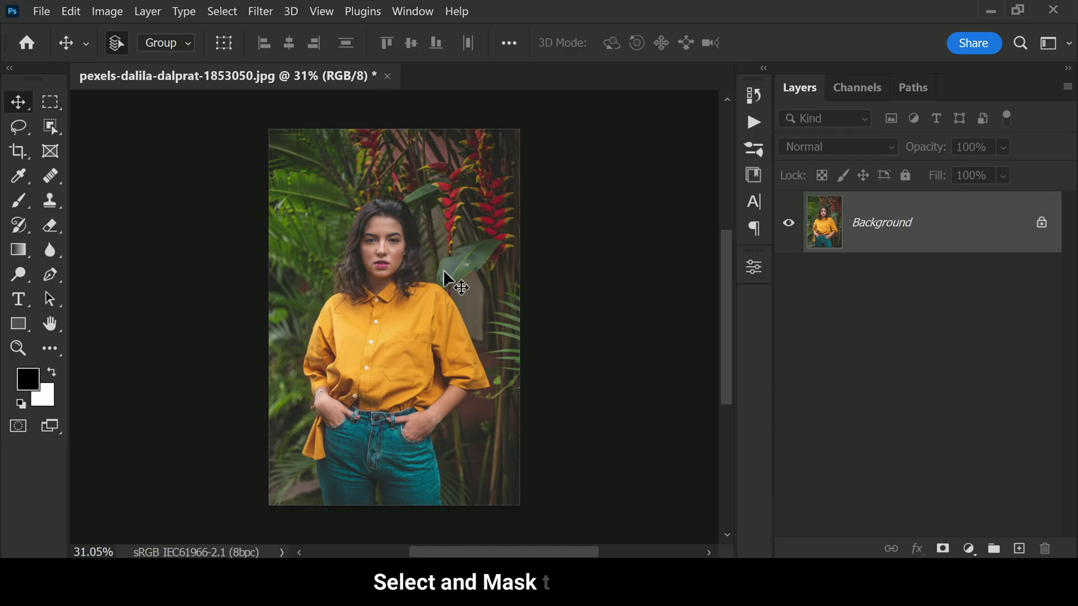
# Step: Open Select and Mask on the portrait, select the subject automatically and refine the hair edges
pyautogui.click(233, 12)
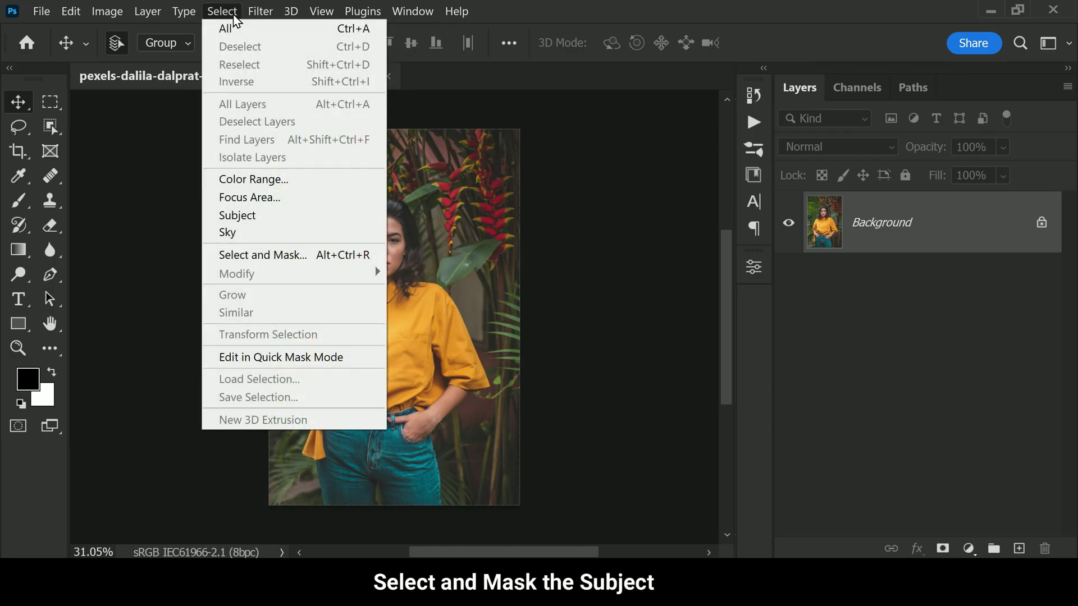
pyautogui.click(317, 256)
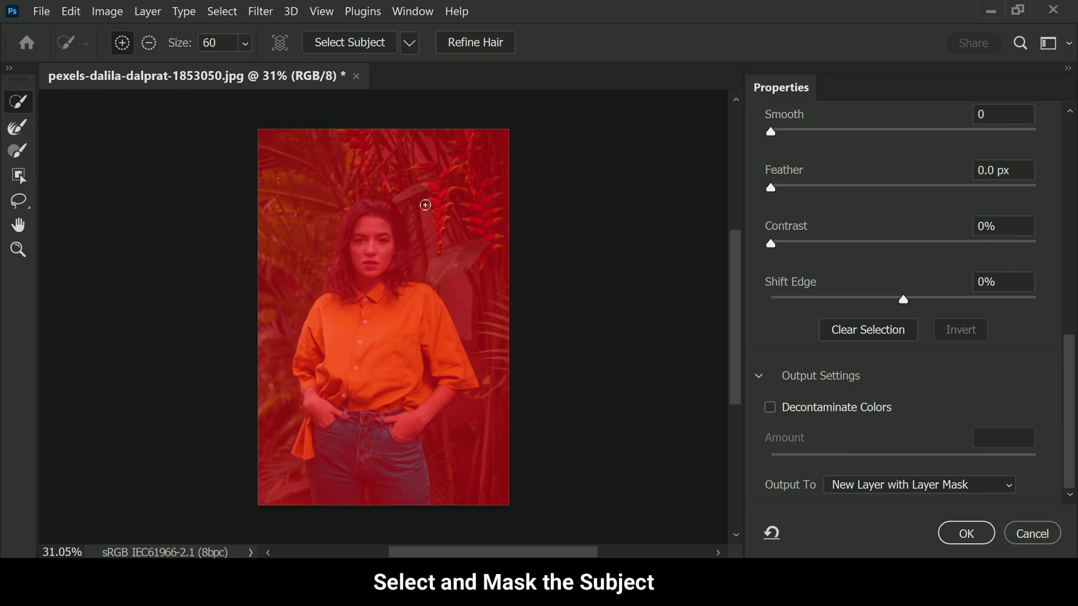
pyautogui.click(381, 49)
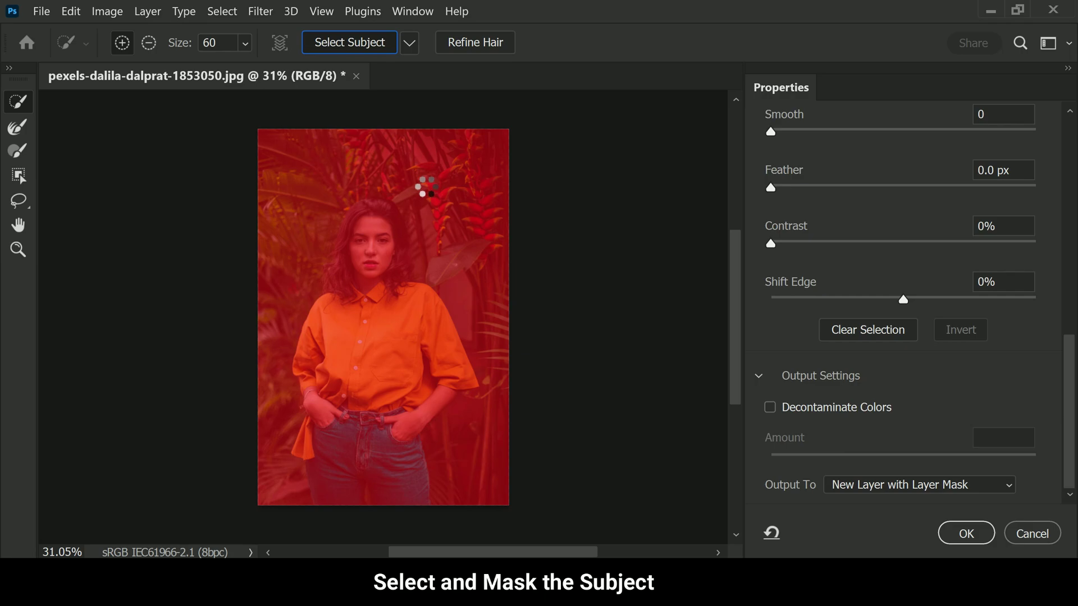
pyautogui.click(493, 50)
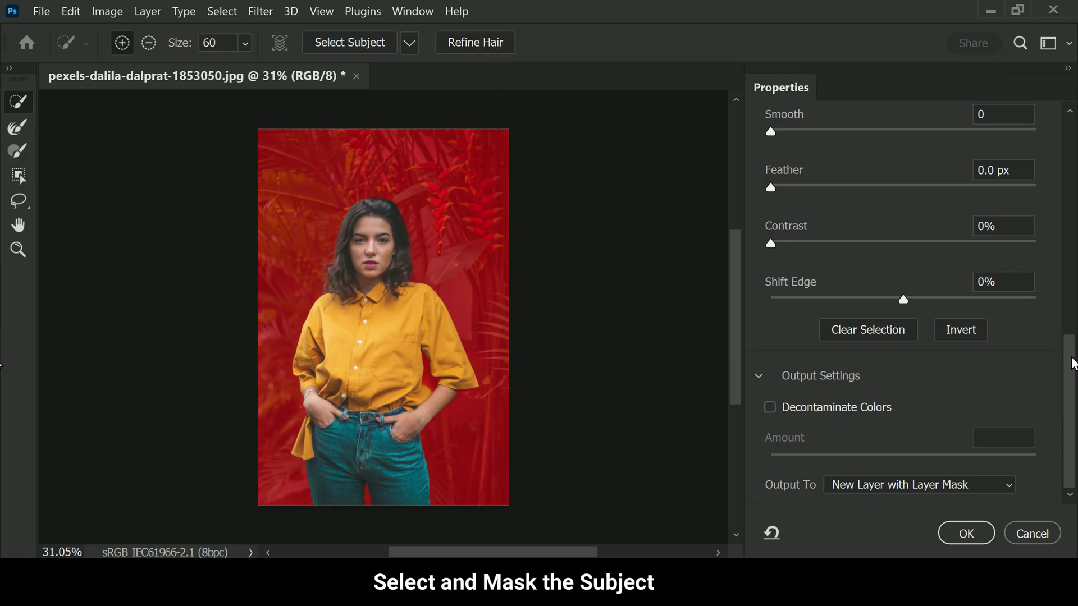
# Step: Output the subject selection as a new layer with a layer mask
pyautogui.scroll(6, 903, 303)
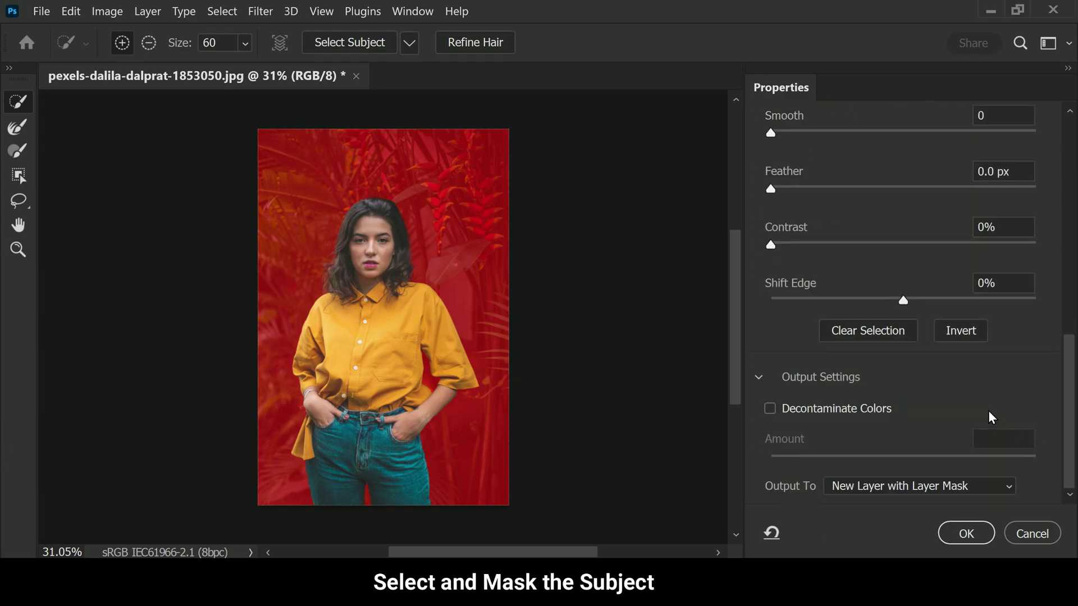
pyautogui.click(950, 488)
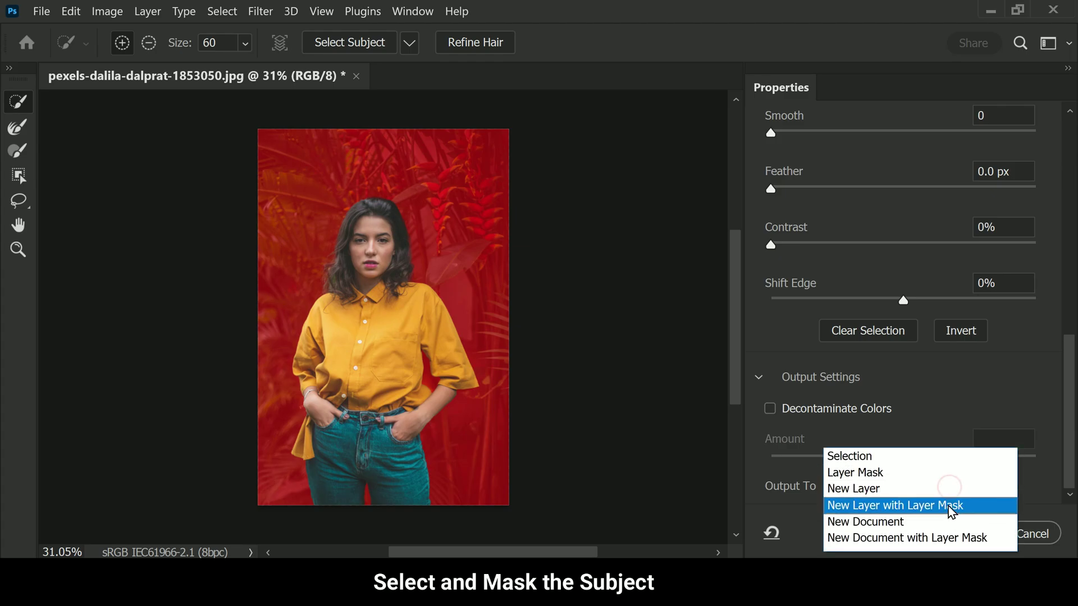
pyautogui.click(950, 505)
pyautogui.click(979, 534)
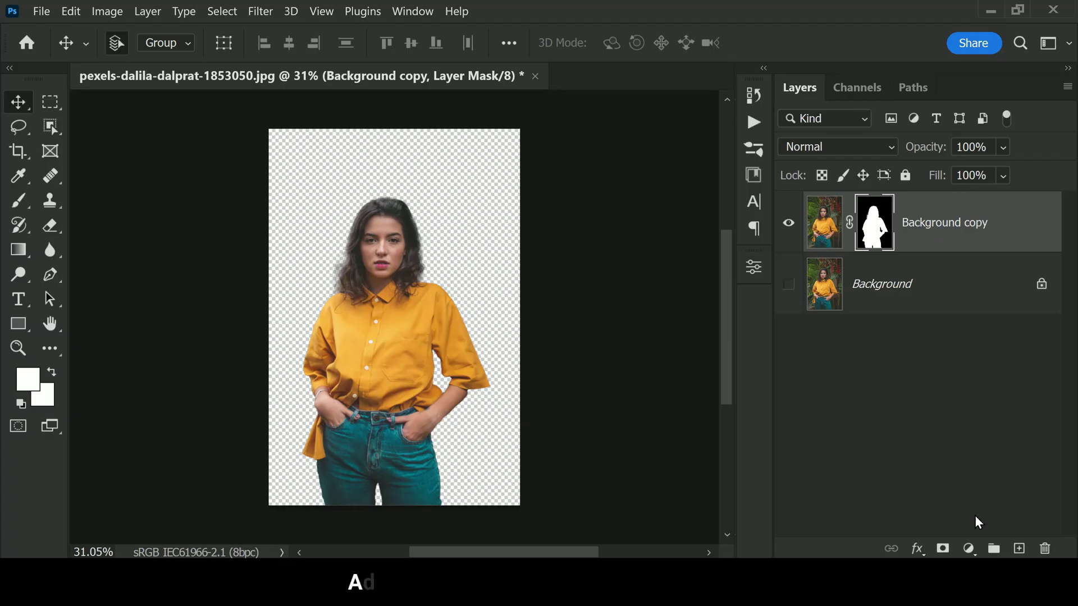
# Step: Add a solid black (000000) color fill layer and place it directly beneath the masked Background copy layer
pyautogui.click(969, 547)
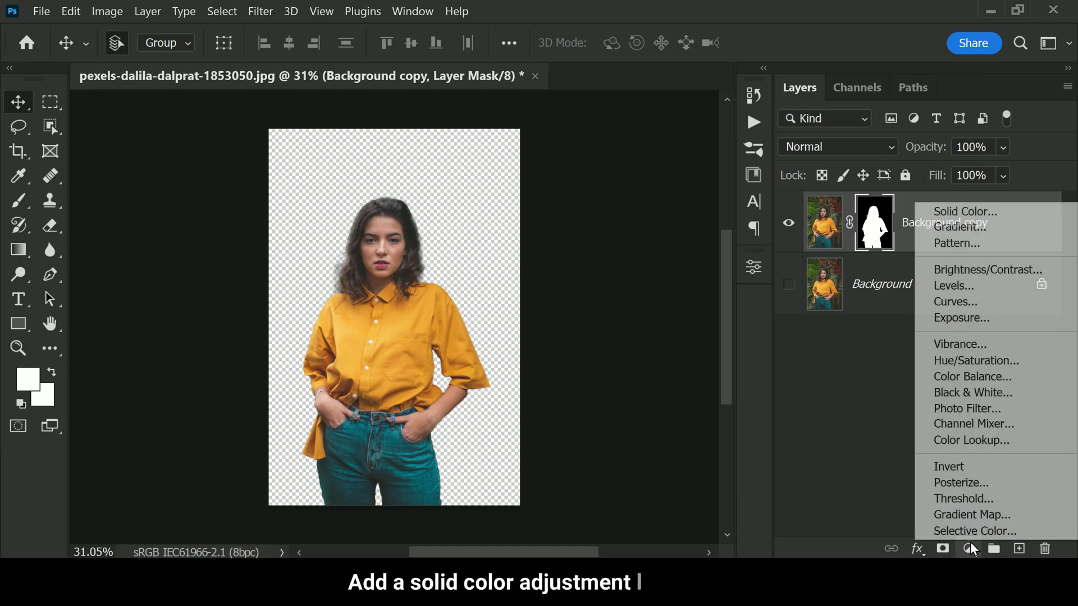
pyautogui.click(1035, 214)
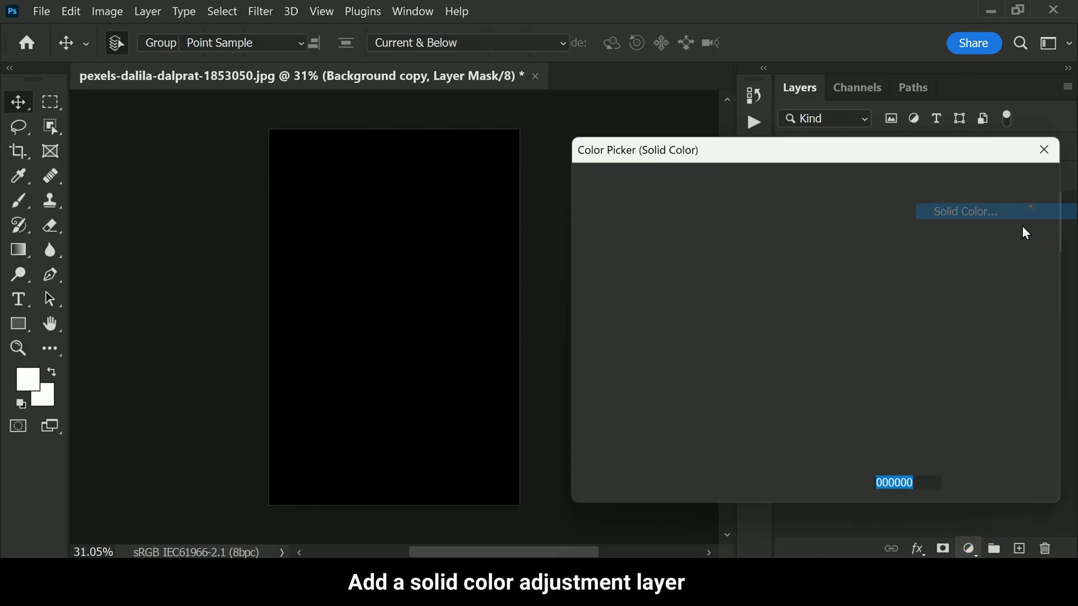
pyautogui.click(616, 329)
pyautogui.click(525, 476)
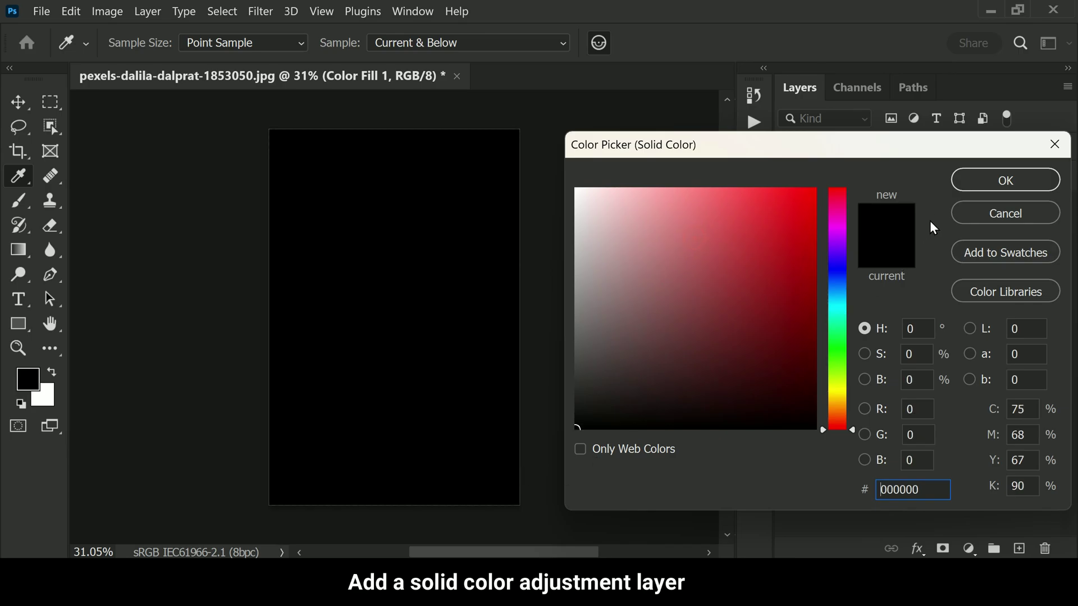
pyautogui.click(974, 180)
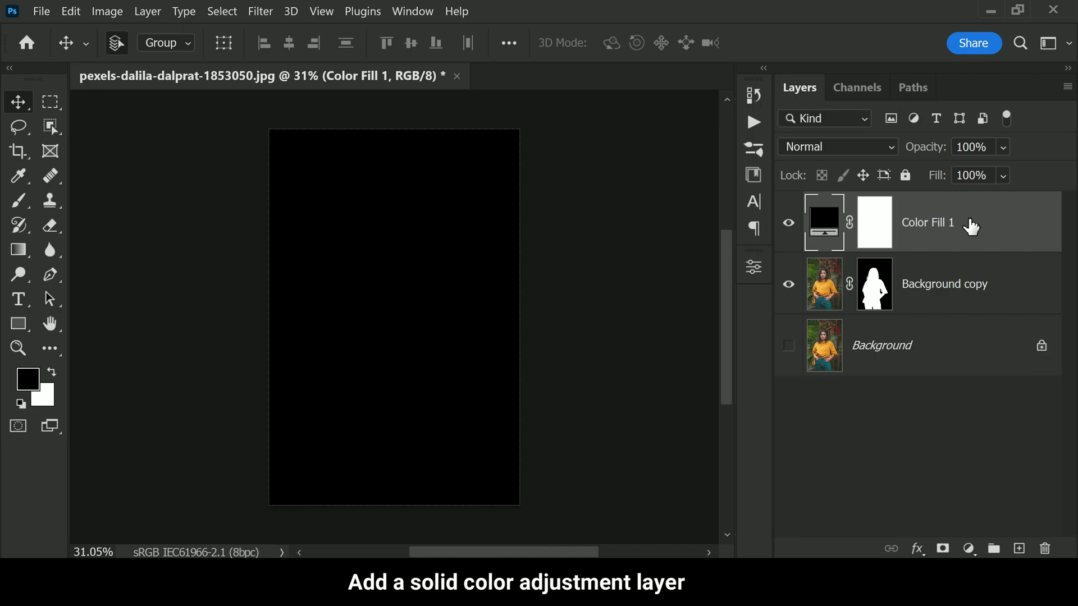
pyautogui.moveTo(972, 227); pyautogui.dragTo(974, 315)
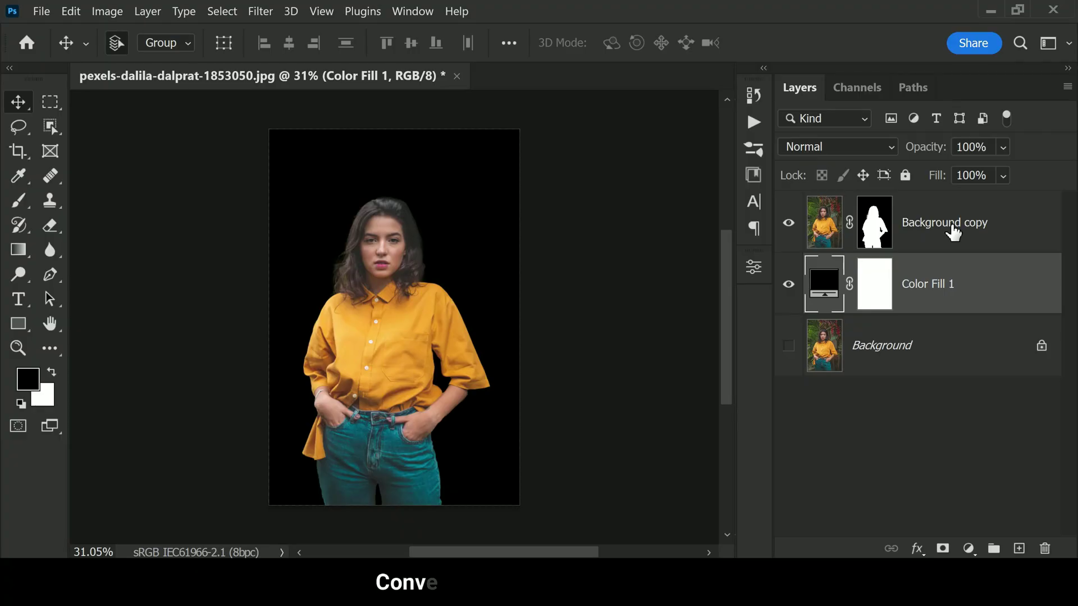
# Step: Add a Gradient Map adjustment above the Background copy layer and insert a middle color stop at location 50%
pyautogui.click(952, 226)
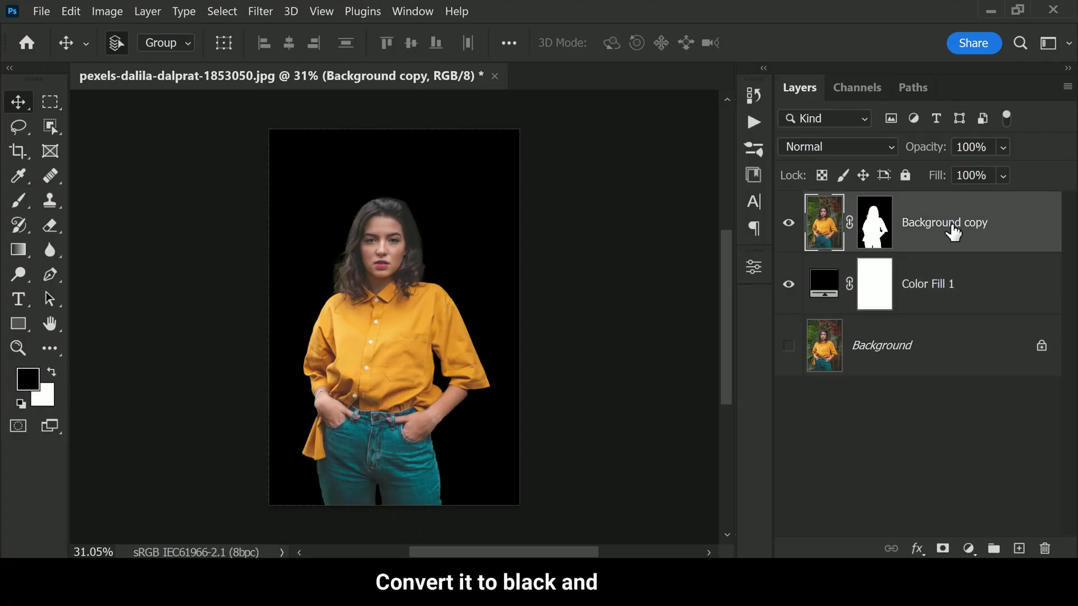
pyautogui.click(968, 547)
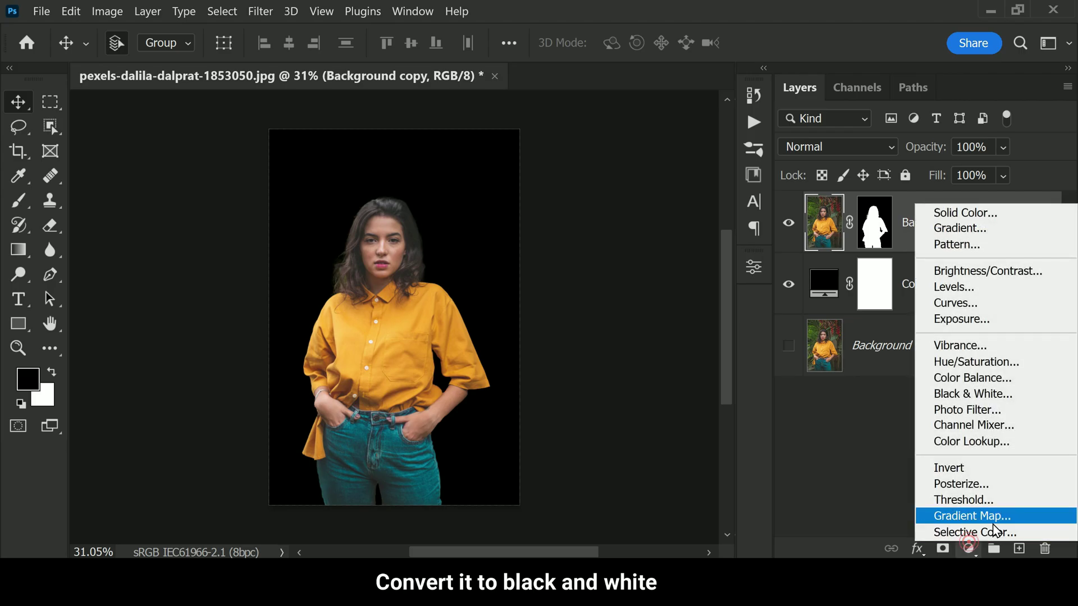
pyautogui.click(1025, 519)
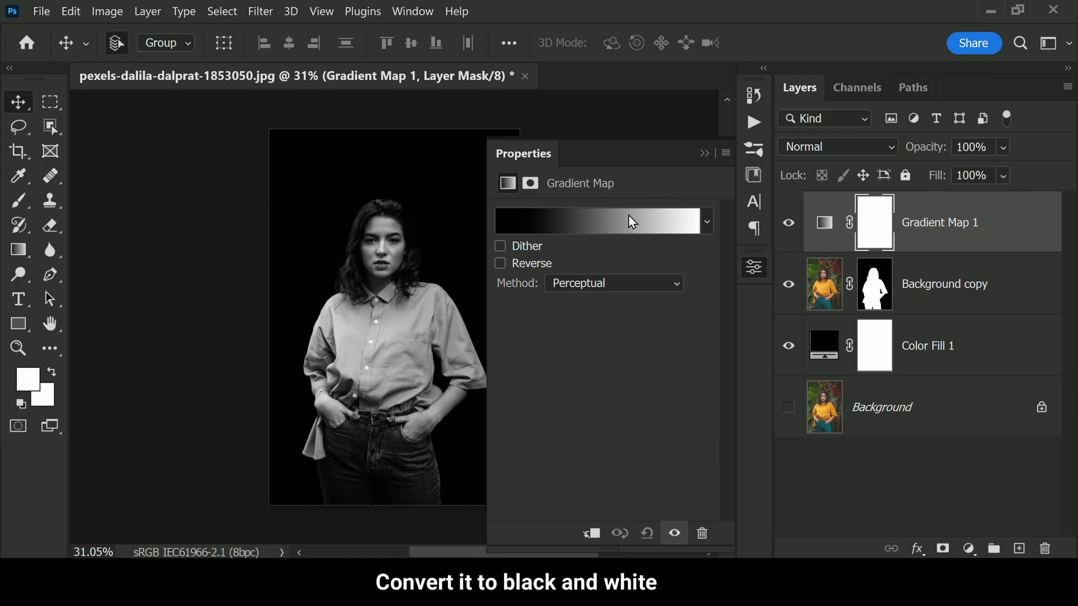
pyautogui.click(587, 220)
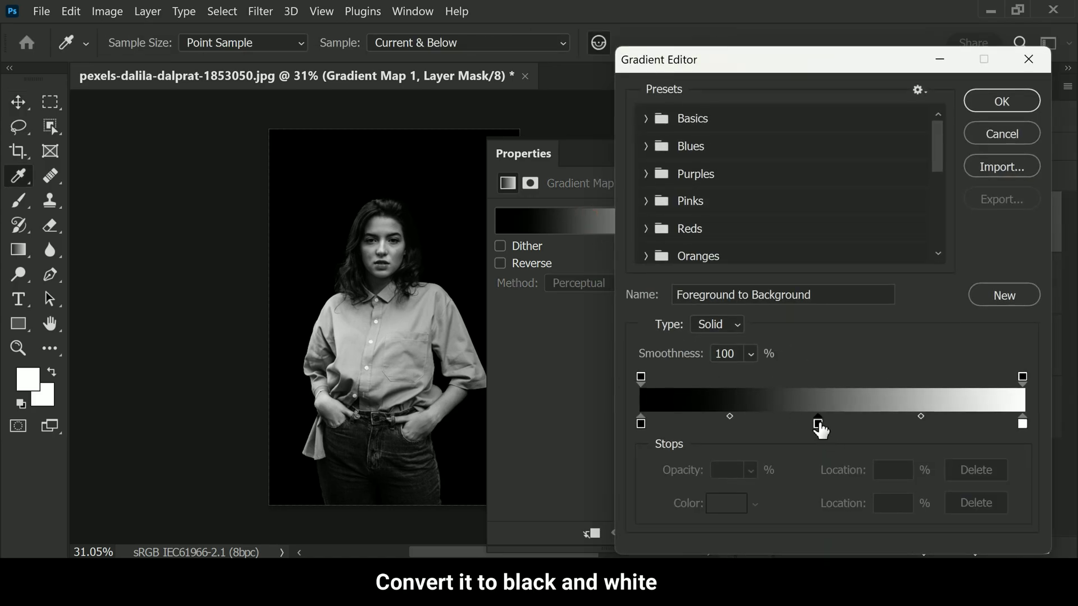
pyautogui.click(819, 426)
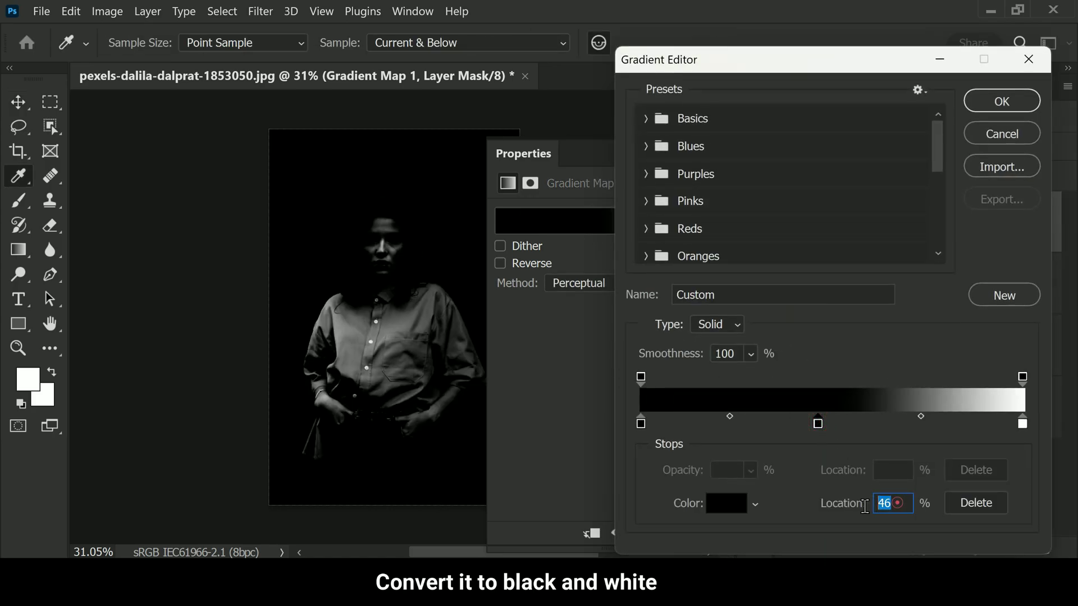
pyautogui.write('50')
# Step: Set the gradient's middle stop to neutral grey with 50% brightness and compare the image with and without the Gradient Map
pyautogui.click(730, 502)
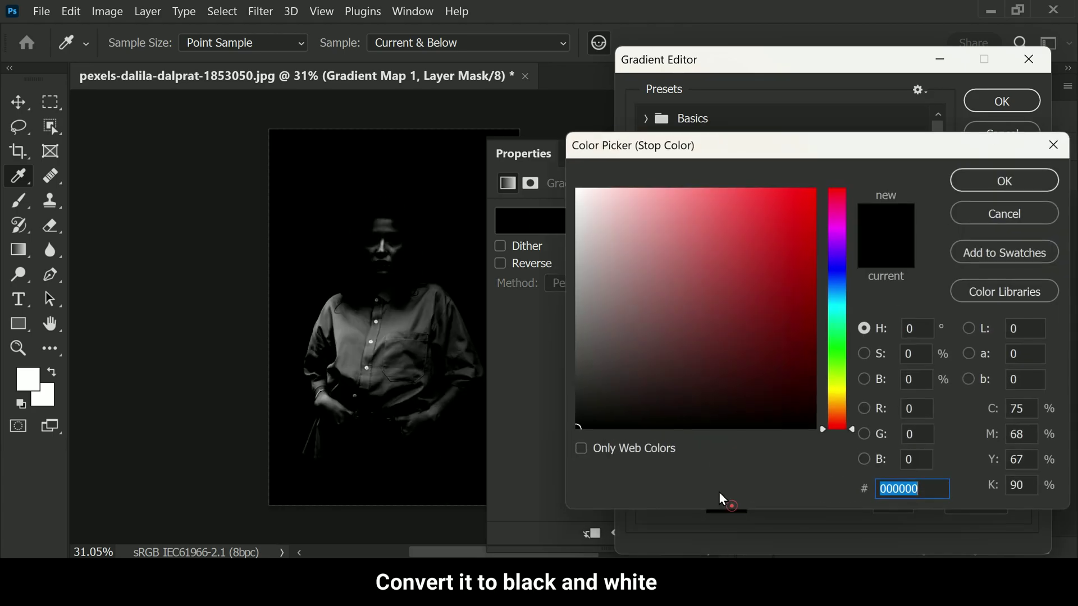
pyautogui.moveTo(638, 322); pyautogui.dragTo(567, 311)
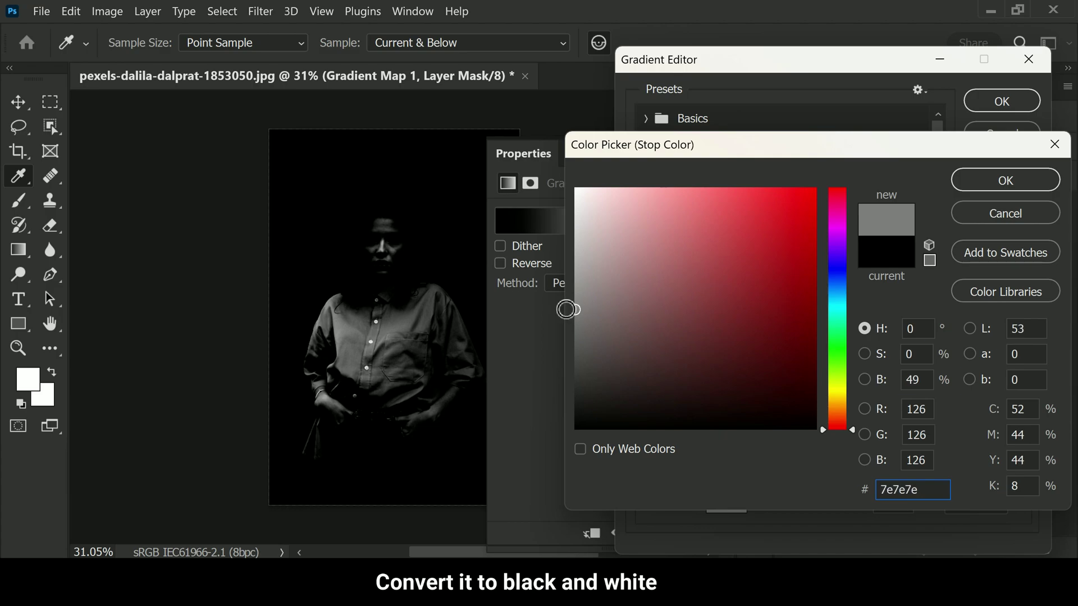
pyautogui.click(915, 379)
pyautogui.write('50')
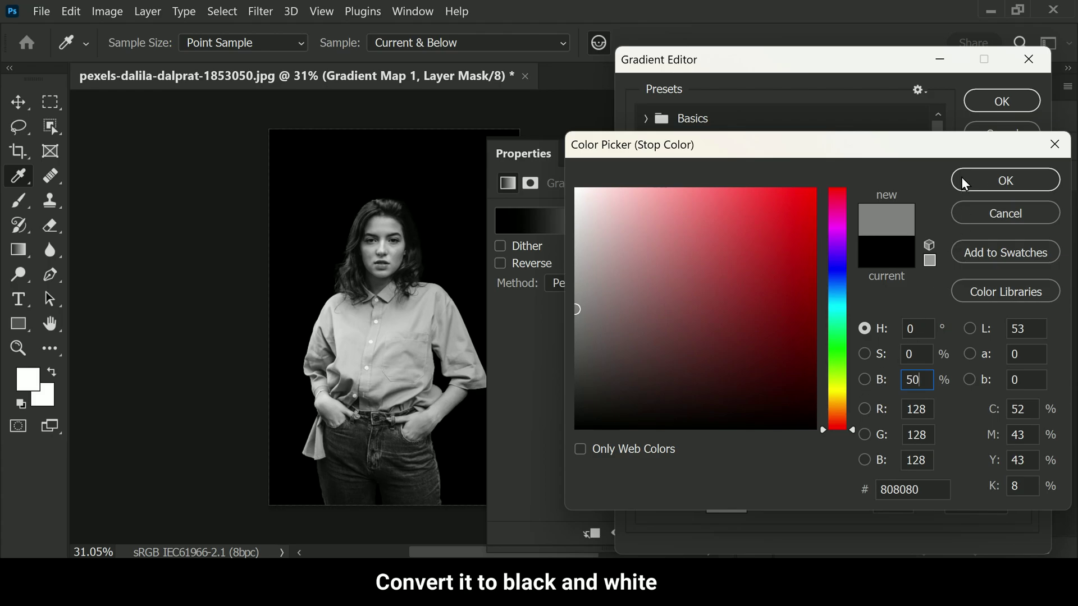
pyautogui.click(961, 176)
pyautogui.click(989, 106)
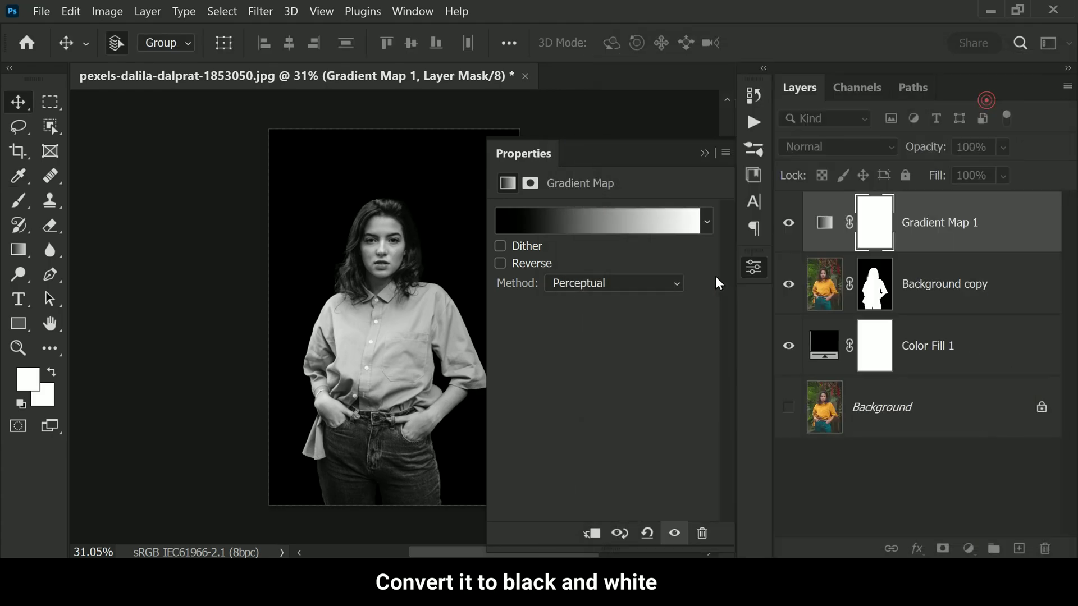
pyautogui.click(714, 151)
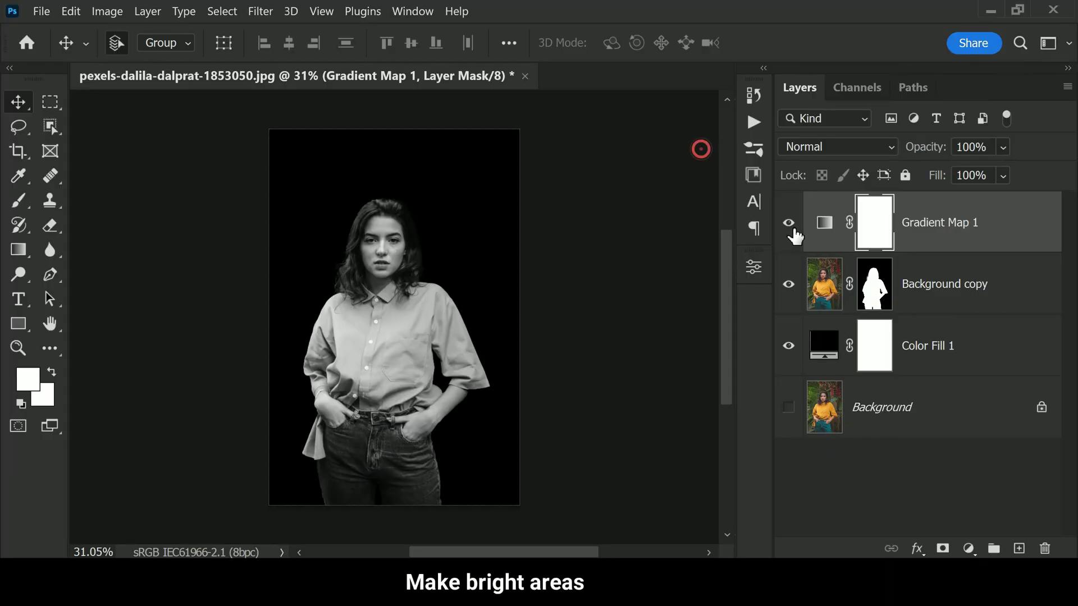
pyautogui.click(789, 226)
pyautogui.click(789, 226)
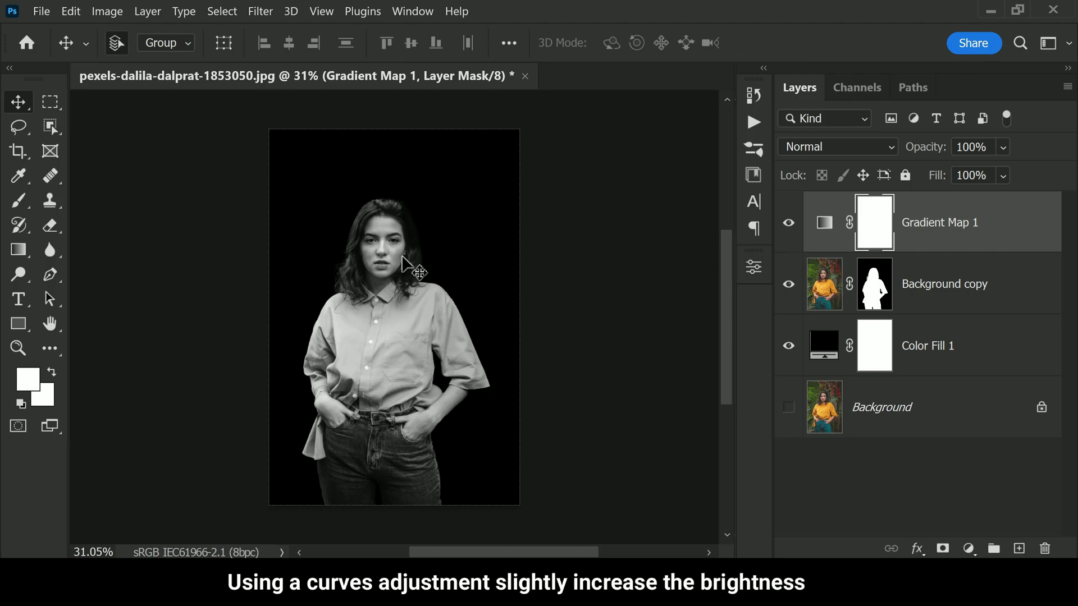
# Step: Add a Curves adjustment above the Gradient Map and raise the highlights of the curve slightly
pyautogui.click(969, 549)
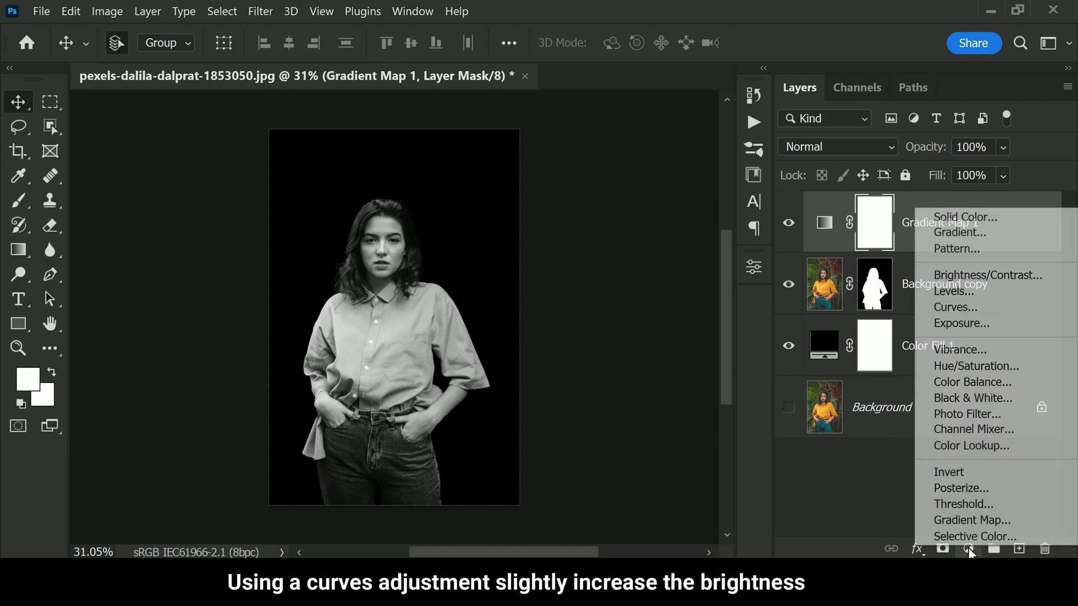
pyautogui.click(984, 309)
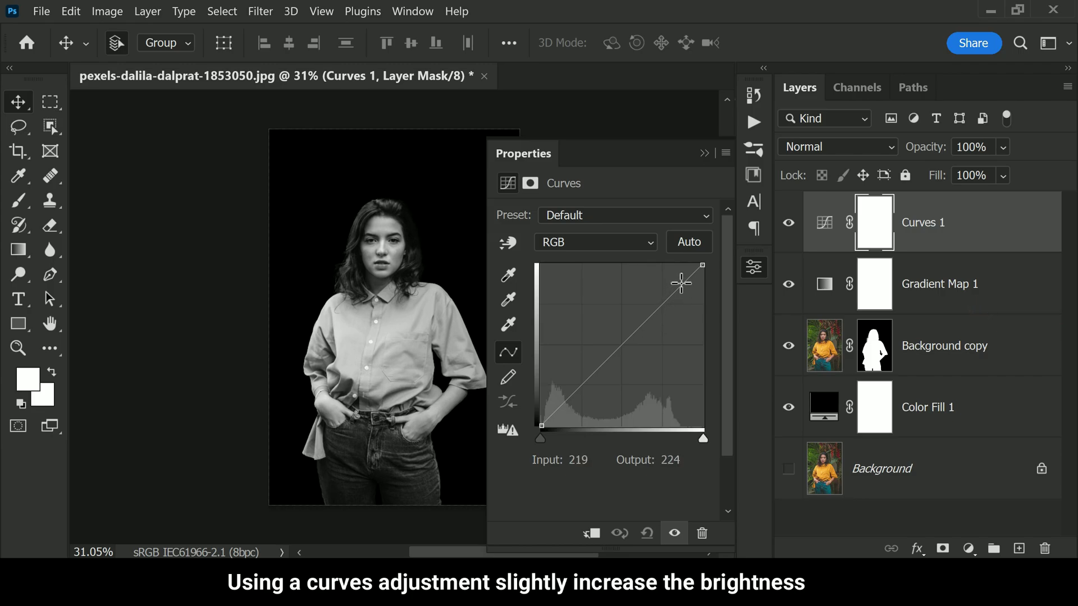
pyautogui.moveTo(681, 282); pyautogui.dragTo(674, 276)
pyautogui.click(704, 153)
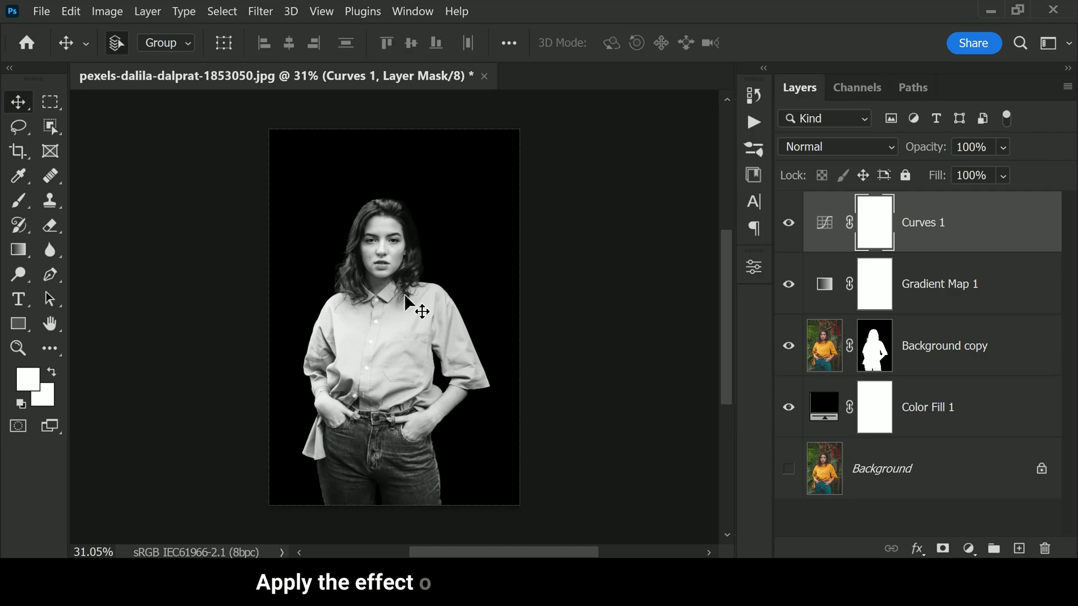
# Step: Apply the merged RGB image to the Curves 1 mask with Multiply at 100% and Invert off, comparing before and after
pyautogui.click(123, 13)
pyautogui.click(212, 260)
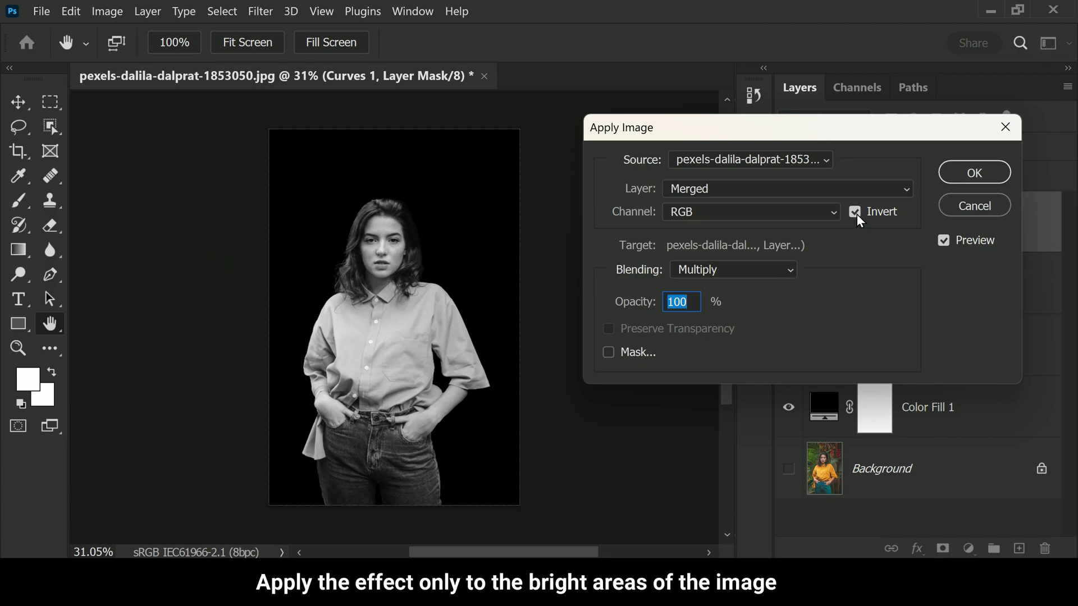
pyautogui.click(855, 213)
pyautogui.click(855, 213)
pyautogui.click(857, 214)
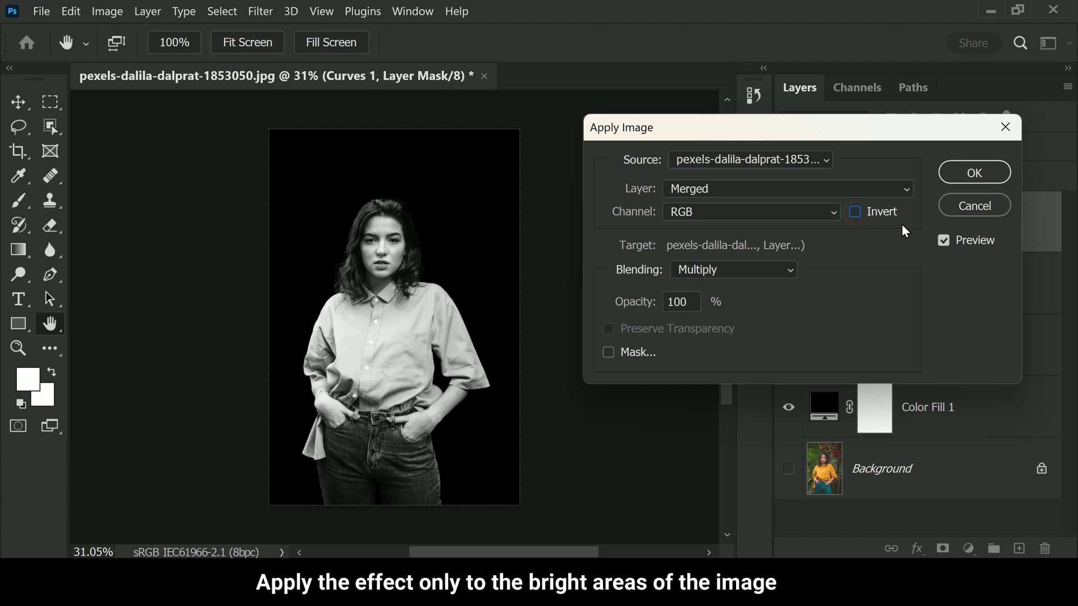
pyautogui.click(959, 177)
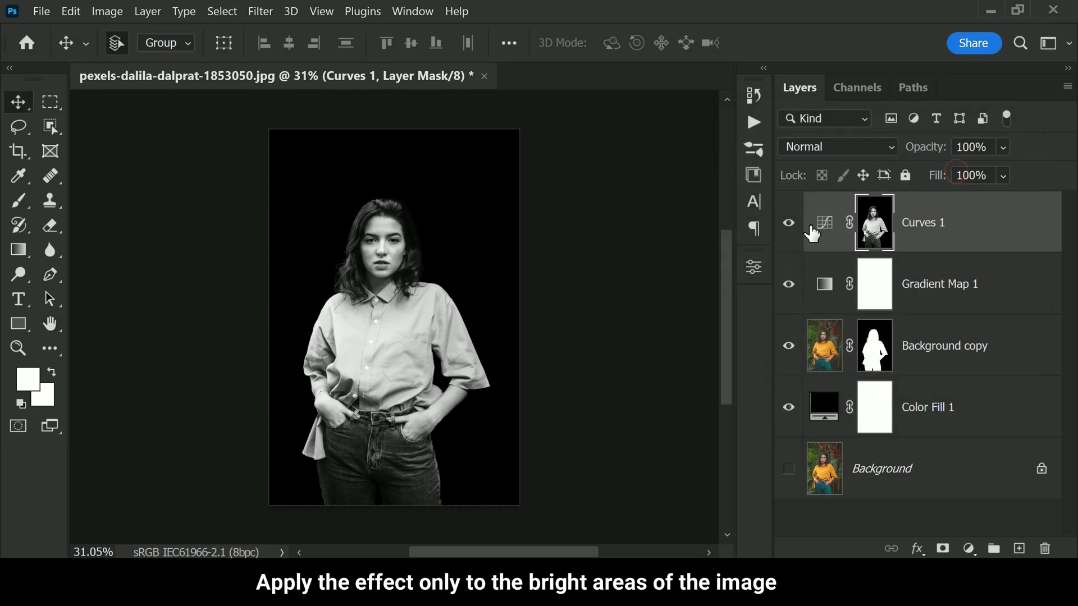
pyautogui.click(789, 223)
pyautogui.click(789, 223)
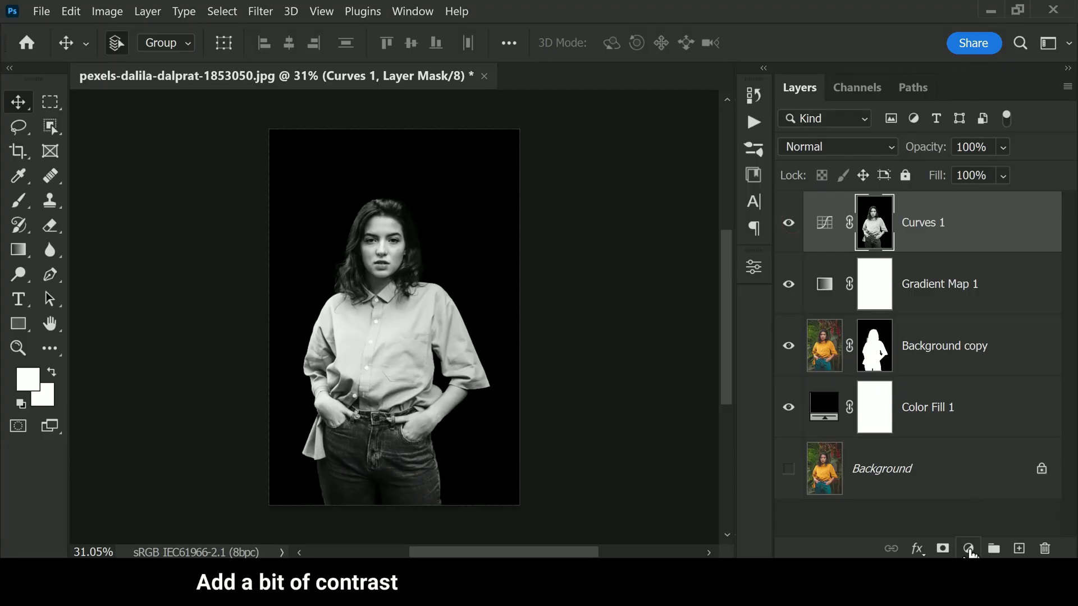
# Step: Add a second Curves adjustment on top and darken the shadows with a point at input 35, output 21
pyautogui.click(968, 550)
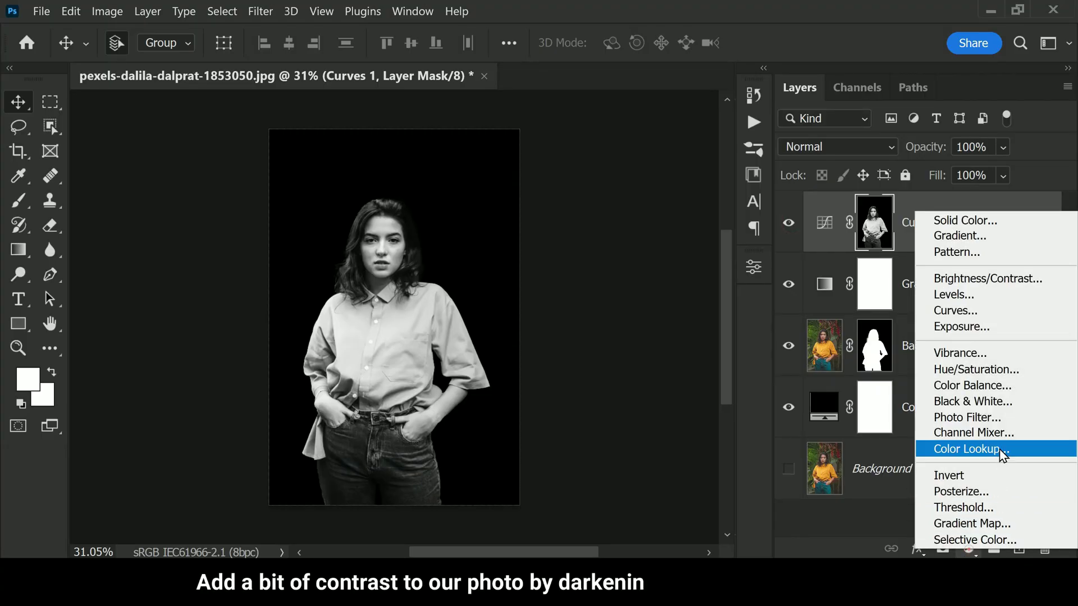
pyautogui.click(988, 310)
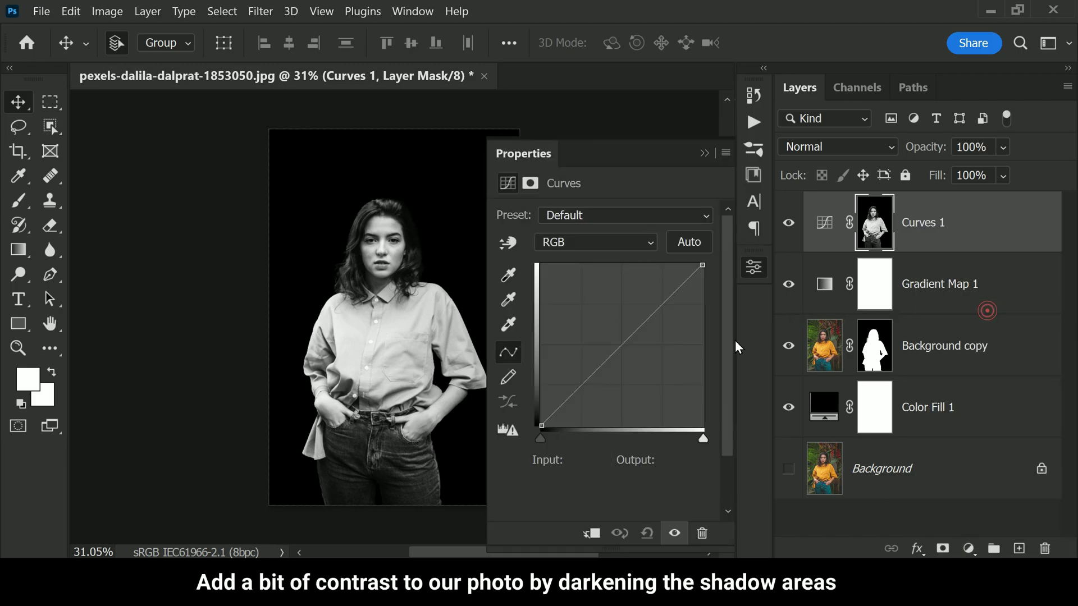
pyautogui.moveTo(558, 404); pyautogui.dragTo(564, 413)
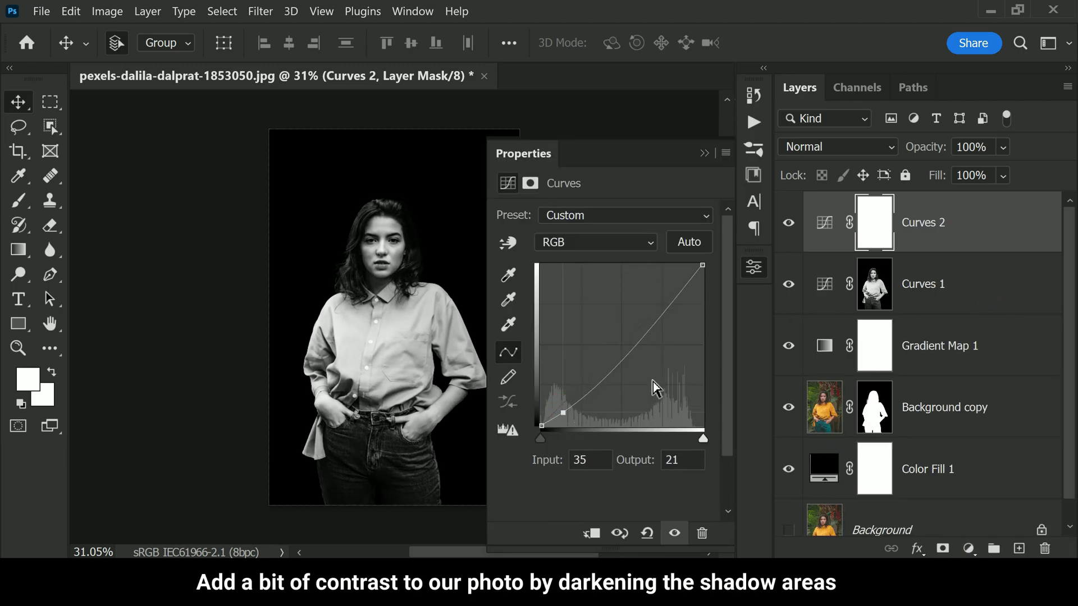
pyautogui.click(704, 153)
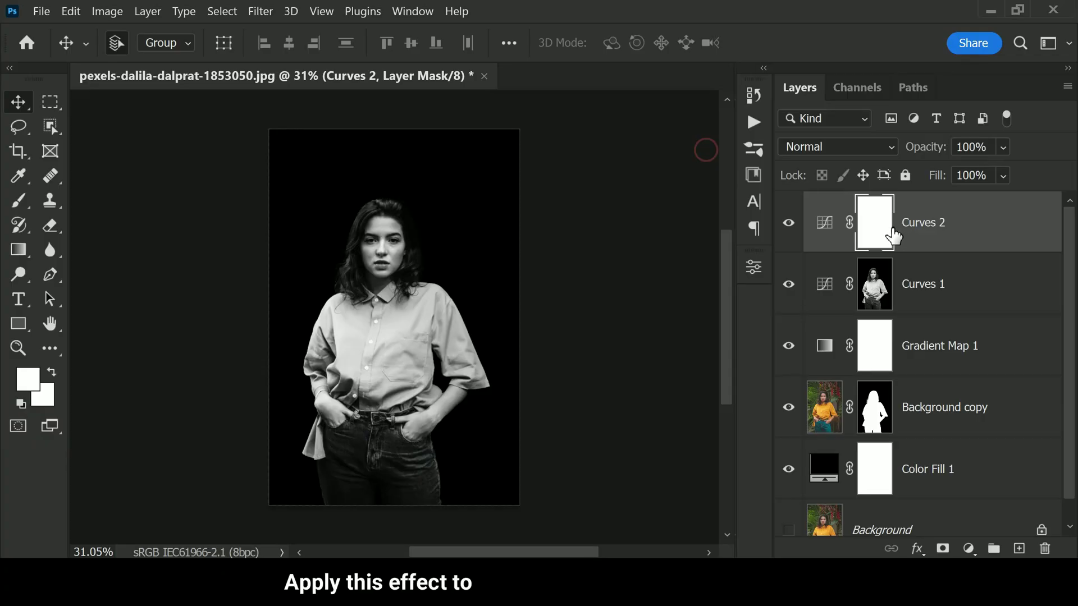
# Step: Apply the merged RGB image to the Curves 2 mask with Invert on, Multiply blending and 100% opacity
pyautogui.click(103, 12)
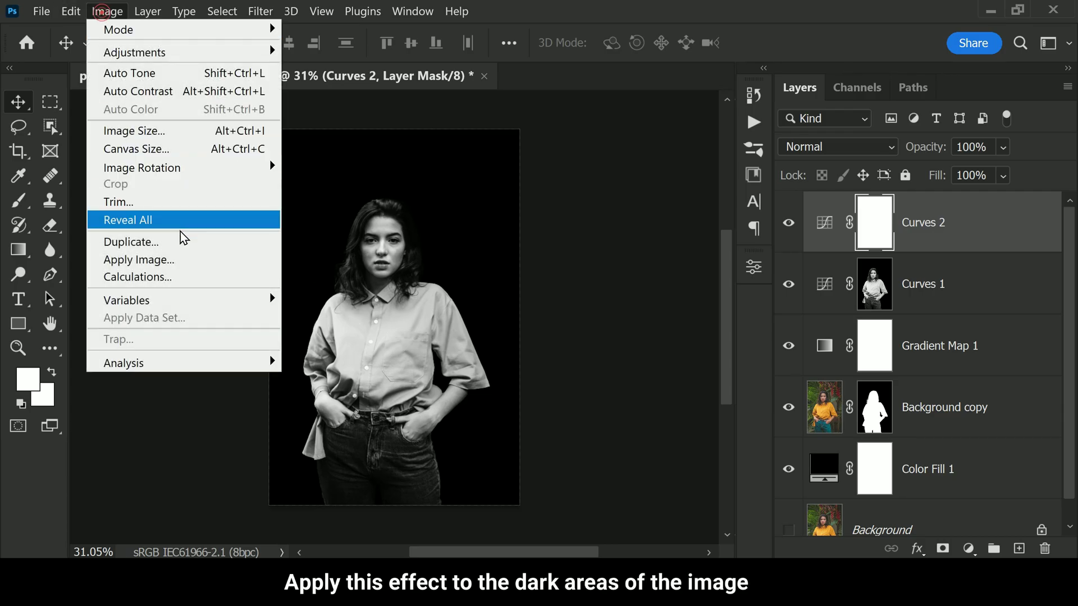
pyautogui.click(191, 260)
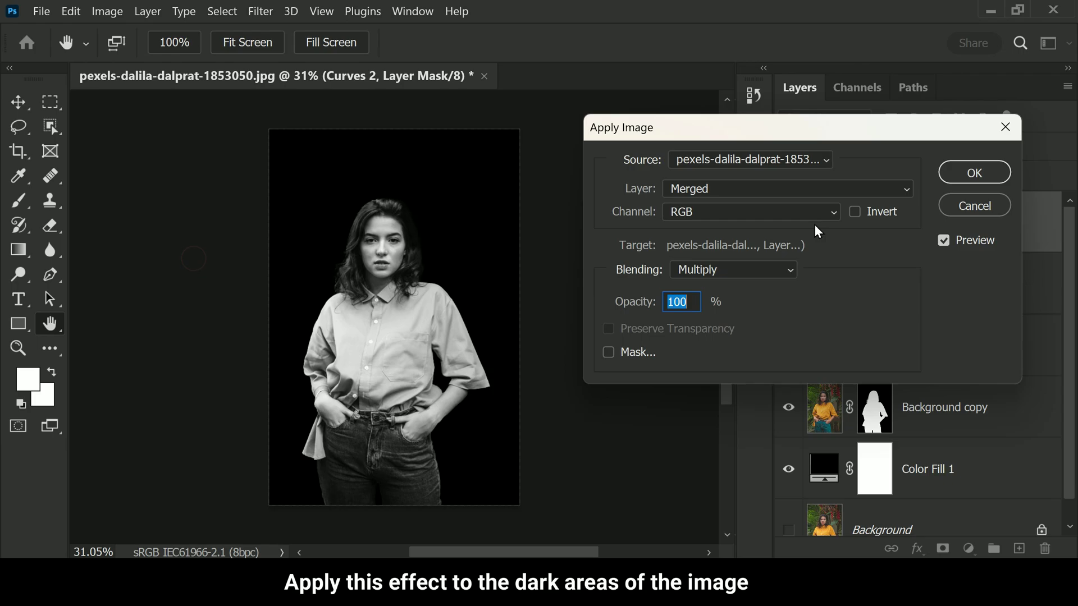
pyautogui.click(856, 212)
pyautogui.click(976, 174)
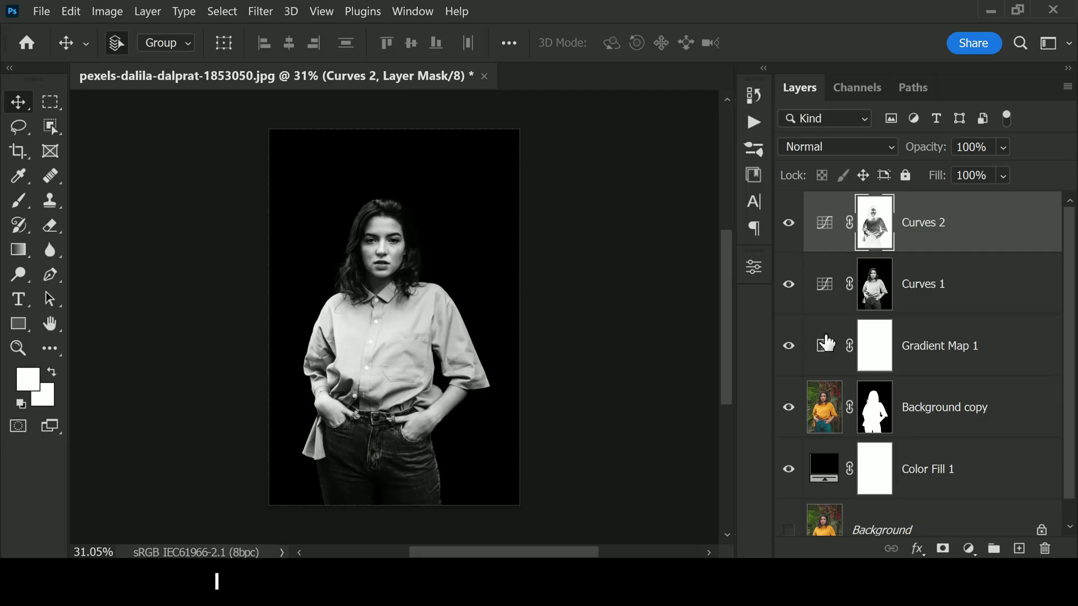
# Step: Add a Brightness/Contrast adjustment above Curves 2 with contrast at -50 and brightness at 30
pyautogui.click(968, 549)
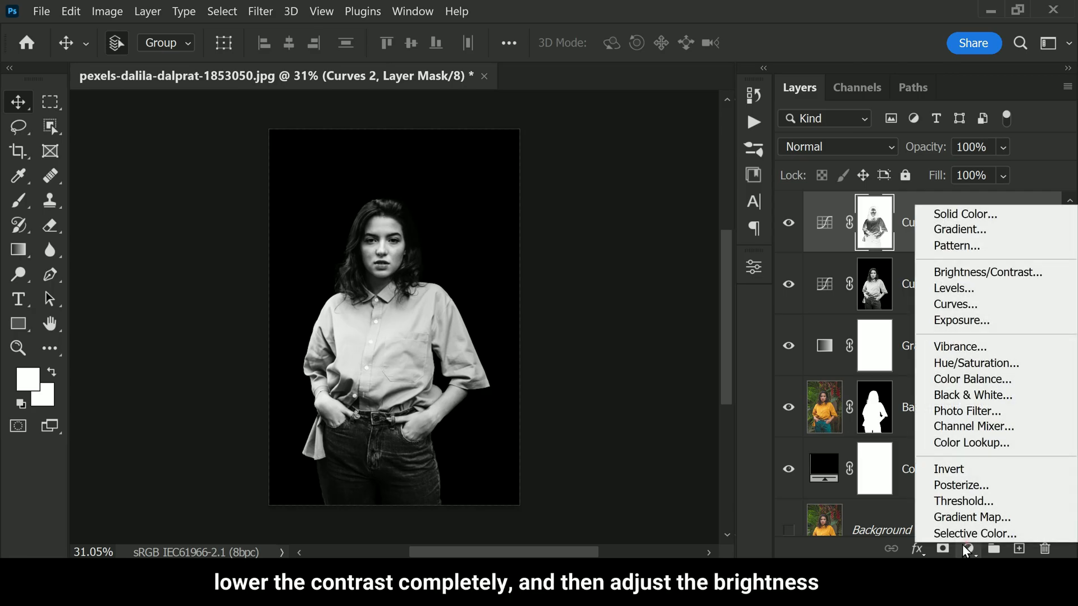
pyautogui.click(1035, 275)
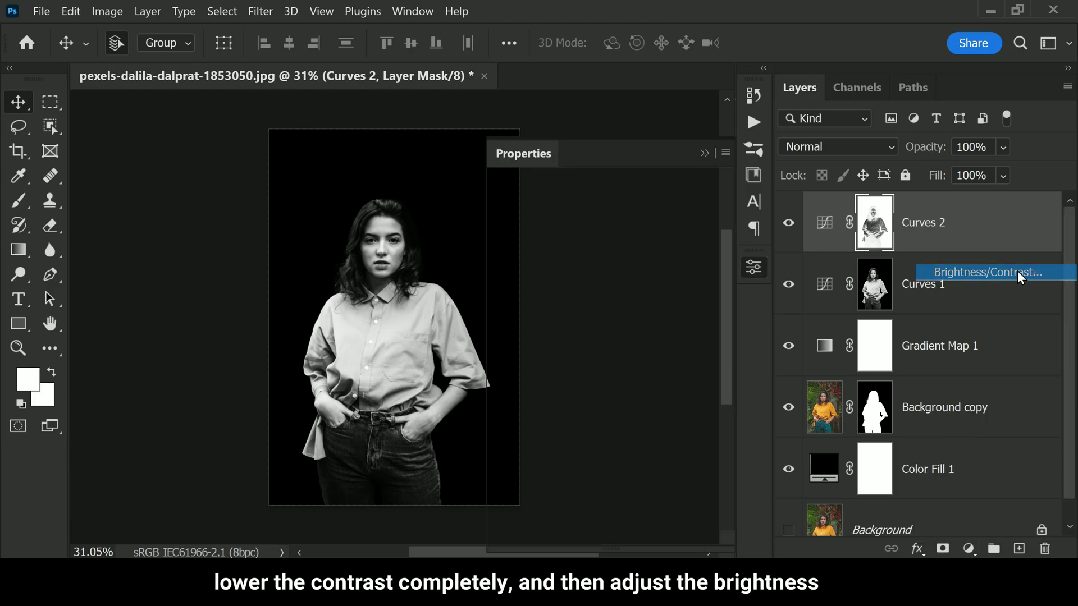
pyautogui.moveTo(604, 315); pyautogui.dragTo(394, 315)
pyautogui.moveTo(606, 275); pyautogui.dragTo(624, 274)
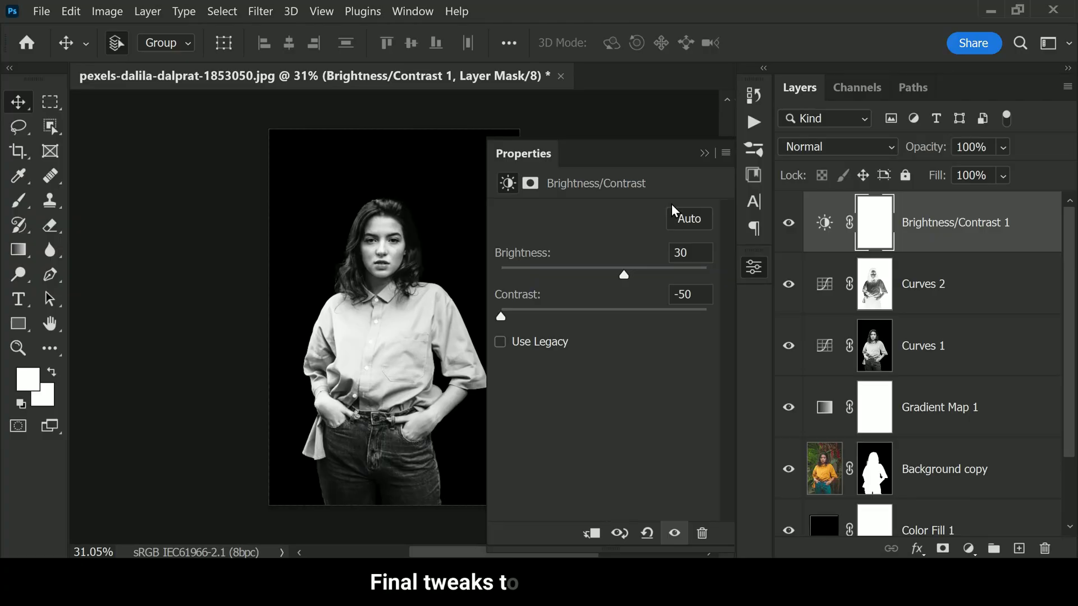
pyautogui.click(704, 153)
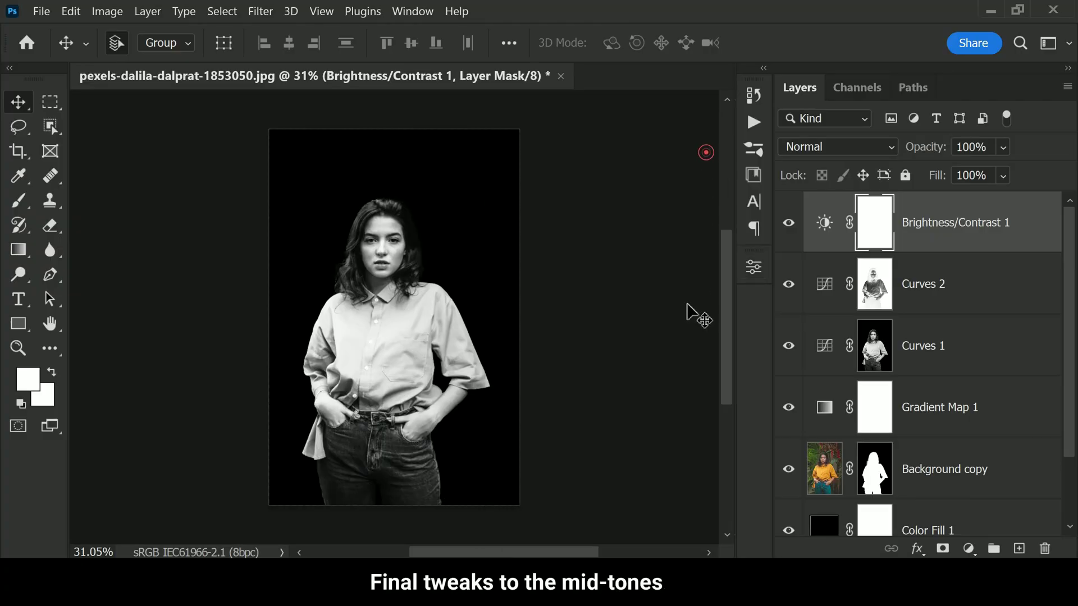
# Step: Move the middle grey stop of the Gradient Map 1 gradient to location 59%
pyautogui.scroll(-3, 995, 340)
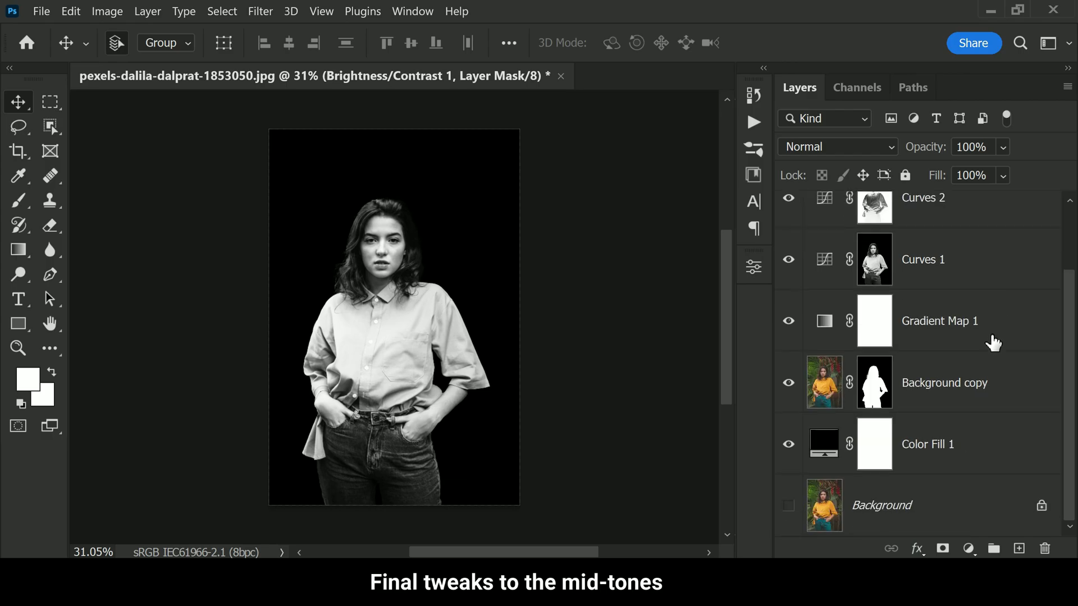
pyautogui.doubleClick(823, 324)
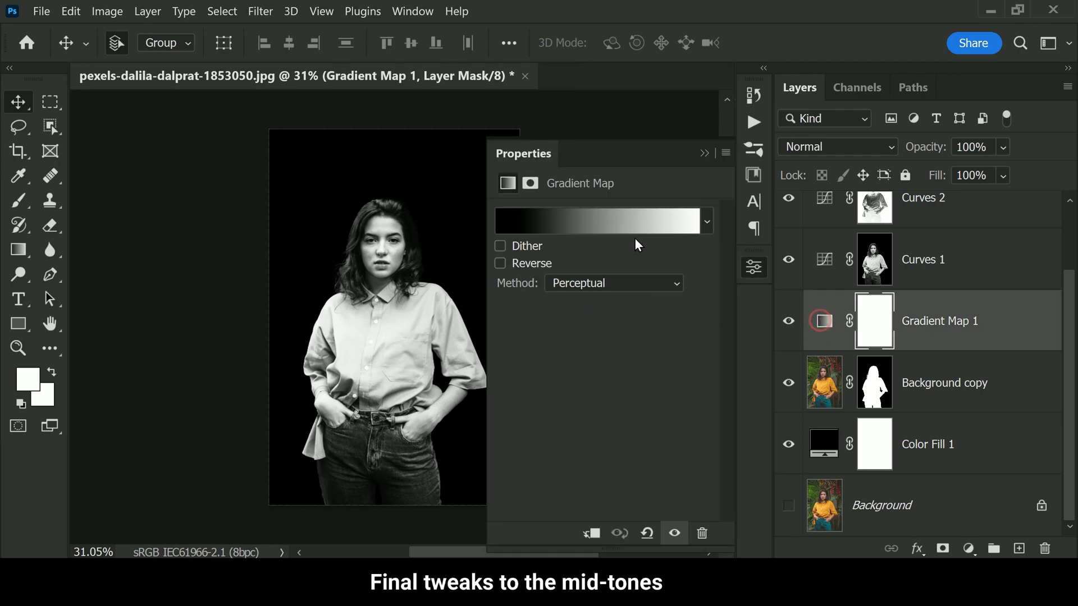
pyautogui.click(628, 227)
pyautogui.moveTo(831, 424); pyautogui.dragTo(866, 424)
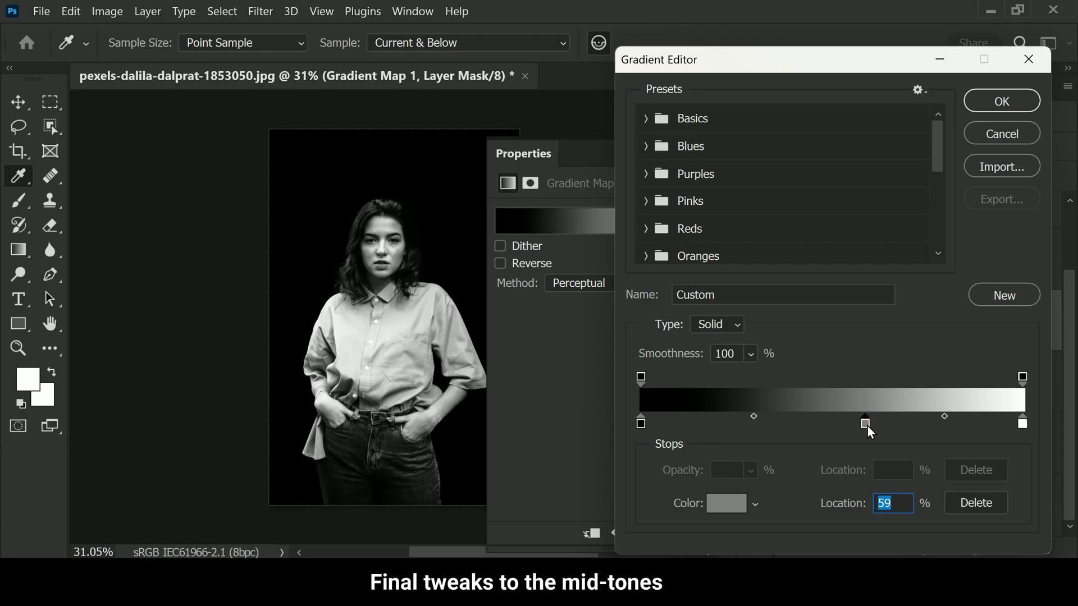
pyautogui.click(976, 106)
pyautogui.click(705, 155)
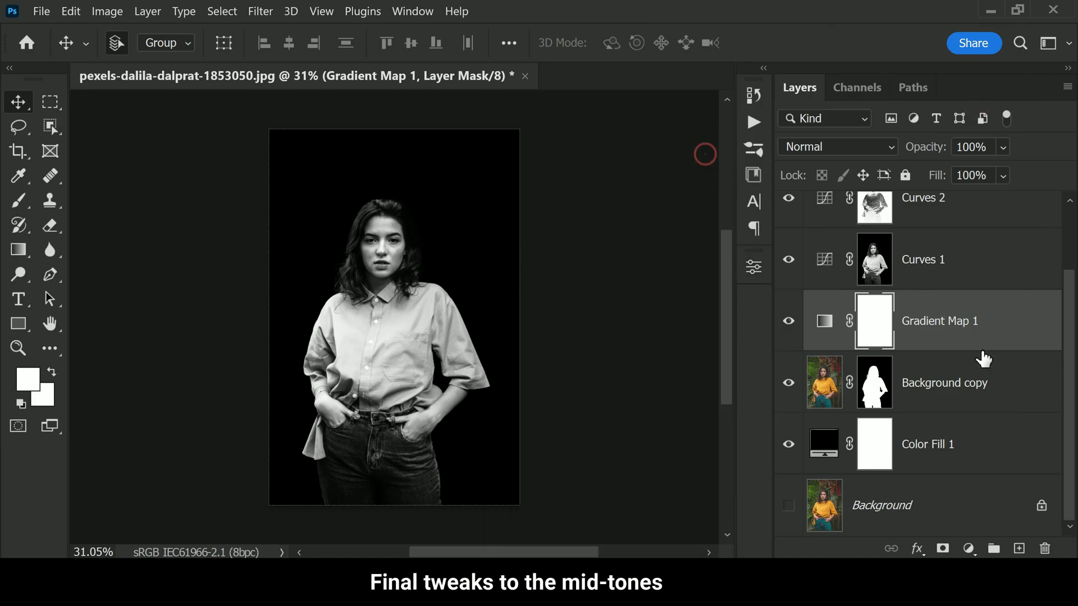
# Step: Group the layers from Brightness/Contrast 1 down to Color Fill 1 under the name LOW KEY PHOTO EFFECT
pyautogui.scroll(2, 976, 365)
pyautogui.click(949, 227)
pyautogui.scroll(-2, 951, 230)
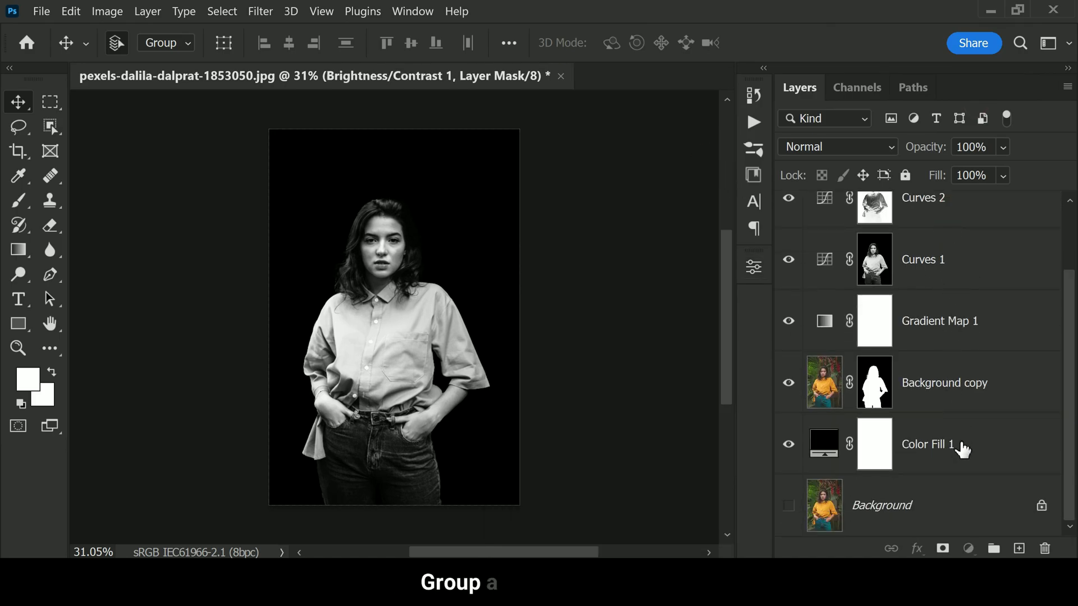
pyautogui.keyDown('shift'); pyautogui.click(963, 449); pyautogui.keyUp('shift')
pyautogui.rightClick(961, 446)
pyautogui.click(816, 130)
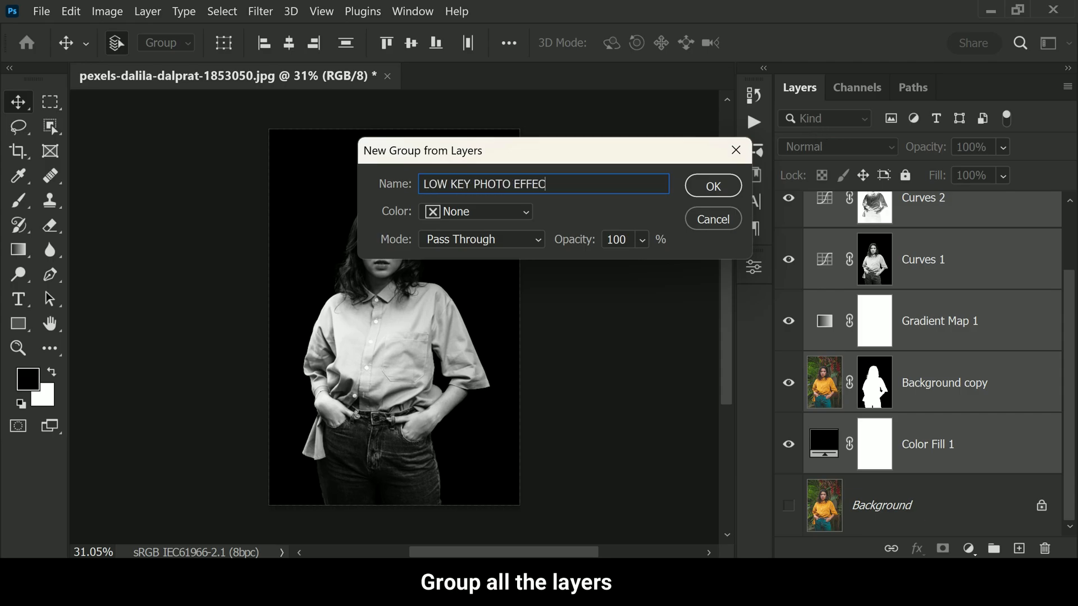
pyautogui.click(714, 189)
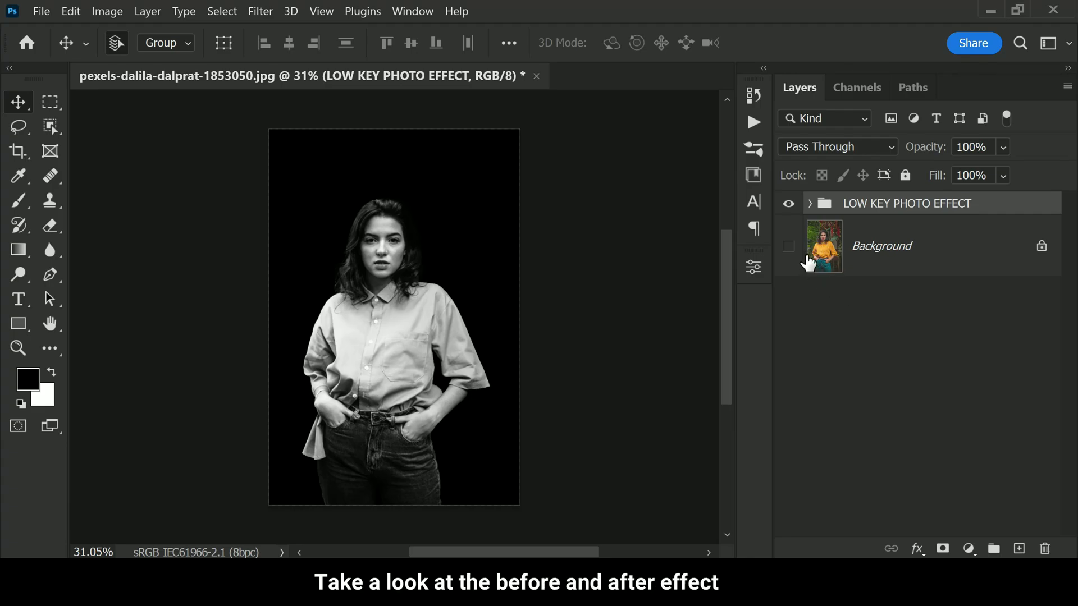
# Step: Show the Background layer and toggle the LOW KEY PHOTO EFFECT group's visibility to compare before and after
pyautogui.click(791, 245)
pyautogui.click(786, 205)
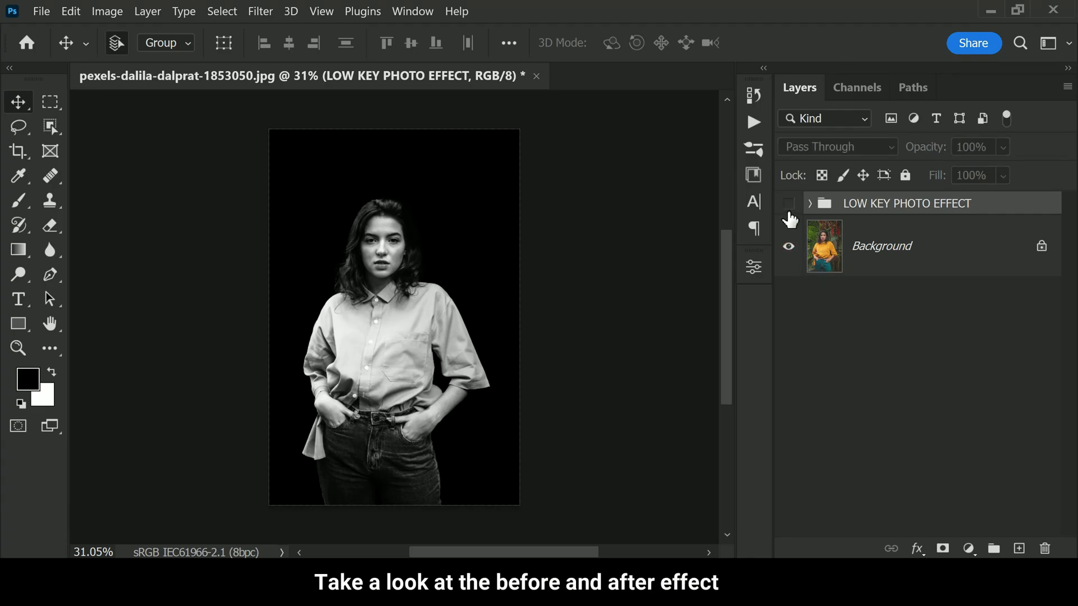
pyautogui.click(787, 205)
pyautogui.click(788, 212)
pyautogui.click(787, 212)
pyautogui.click(788, 212)
pyautogui.click(788, 212)
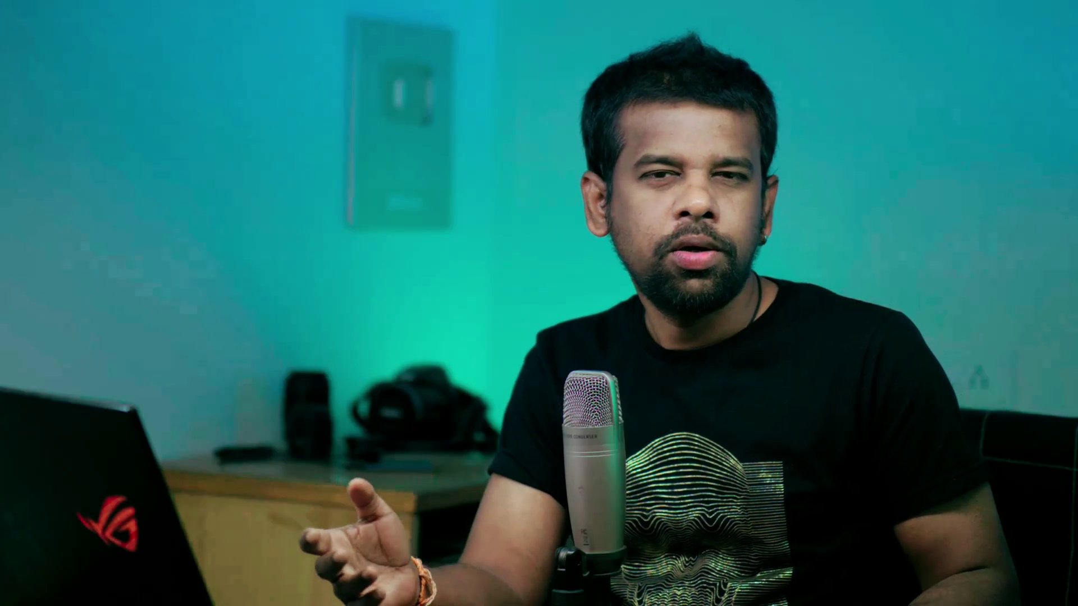